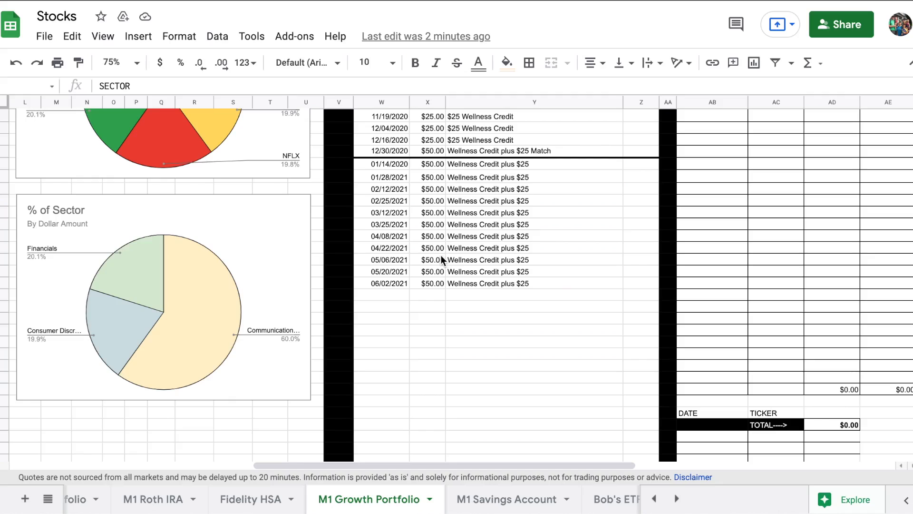
# Total the two May 2021 $50.00 deposits in X32:X33, showing Sum $100.00 in the status bar.
pyautogui.moveTo(437, 258); pyautogui.dragTo(435, 271)
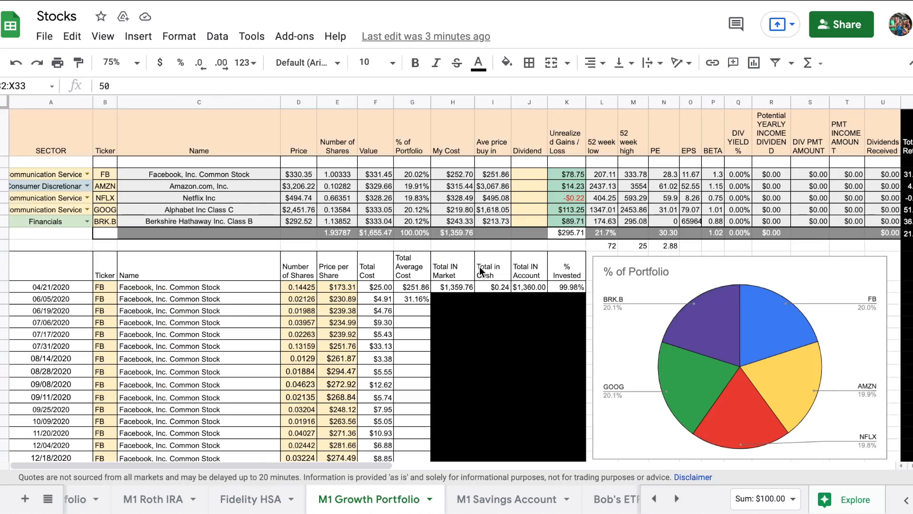
pyautogui.scroll(-5, 479, 266)
pyautogui.scroll(-2, 480, 267)
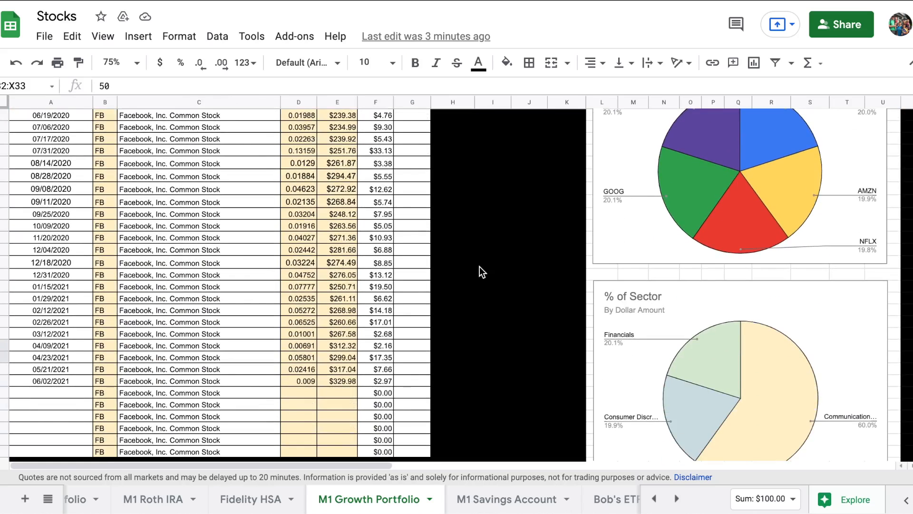
pyautogui.click(310, 368)
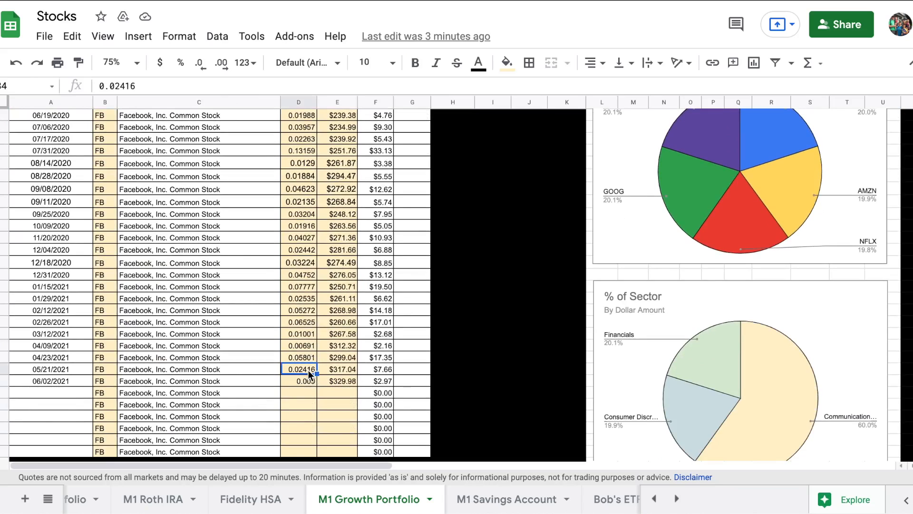
pyautogui.scroll(-5, 358, 383)
pyautogui.scroll(-5, 358, 384)
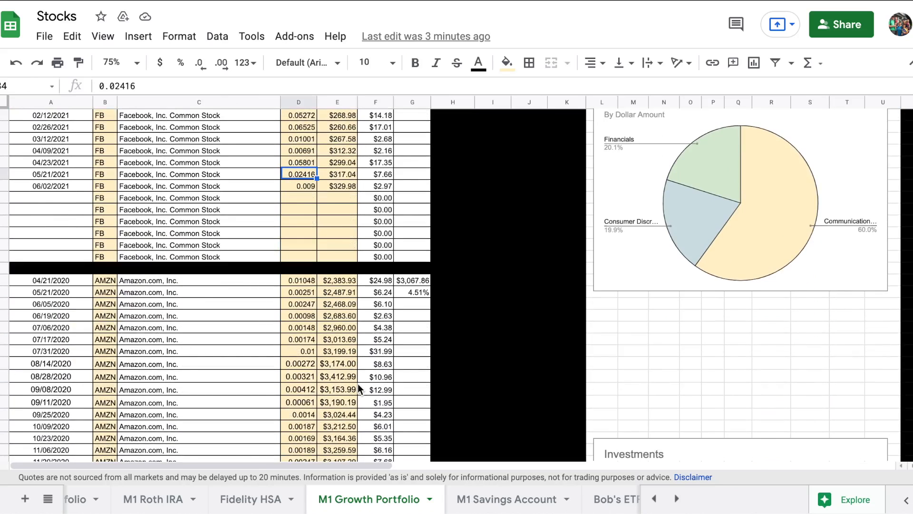
pyautogui.scroll(-3, 357, 383)
pyautogui.moveTo(304, 270); pyautogui.dragTo(308, 280)
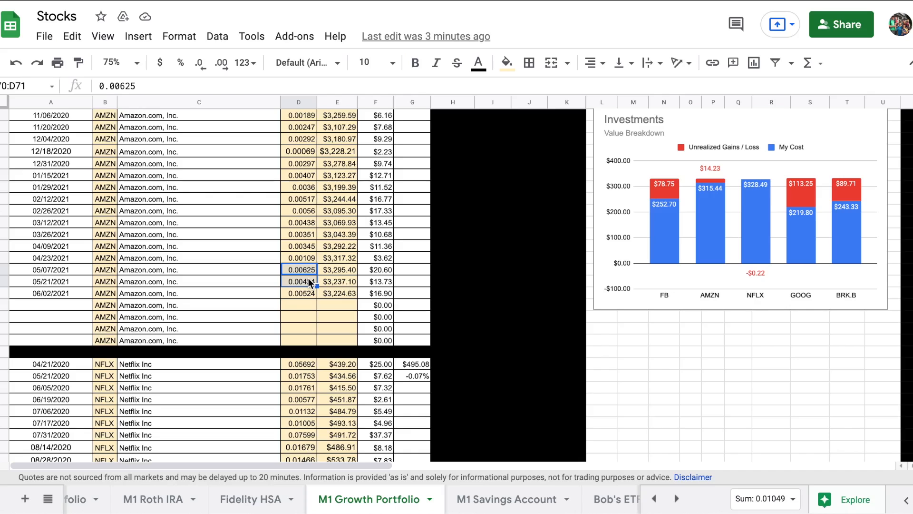
pyautogui.scroll(-8, 357, 296)
pyautogui.moveTo(304, 332); pyautogui.dragTo(307, 344)
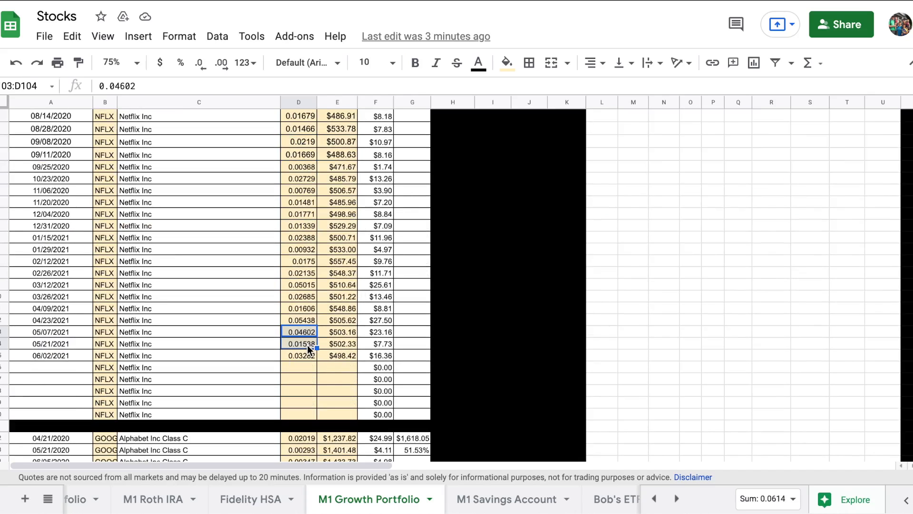
pyautogui.scroll(-5, 308, 345)
pyautogui.scroll(-3, 308, 345)
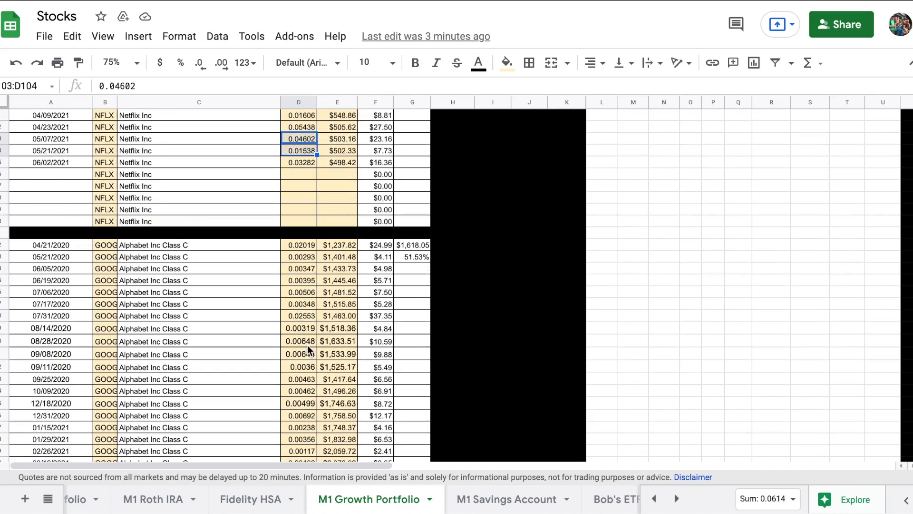
pyautogui.scroll(-5, 307, 345)
pyautogui.moveTo(312, 322); pyautogui.dragTo(312, 332)
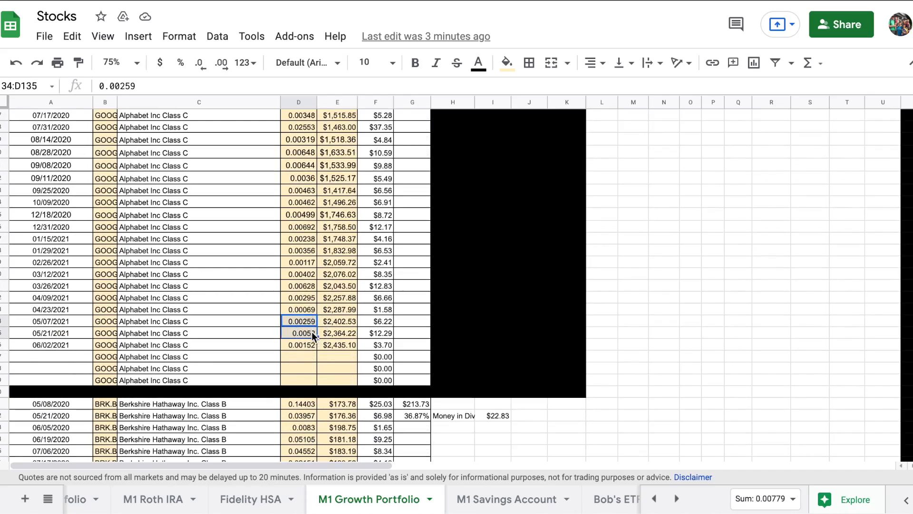
pyautogui.scroll(-8, 355, 345)
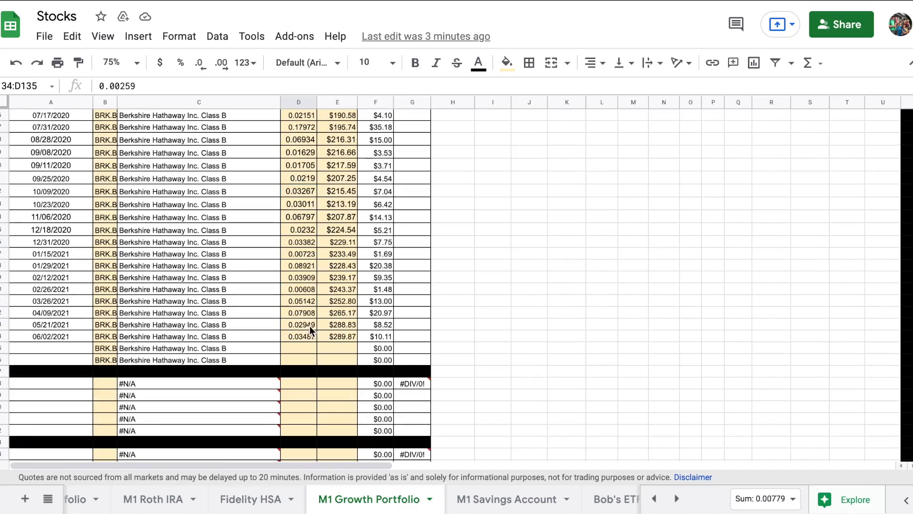
pyautogui.click(307, 322)
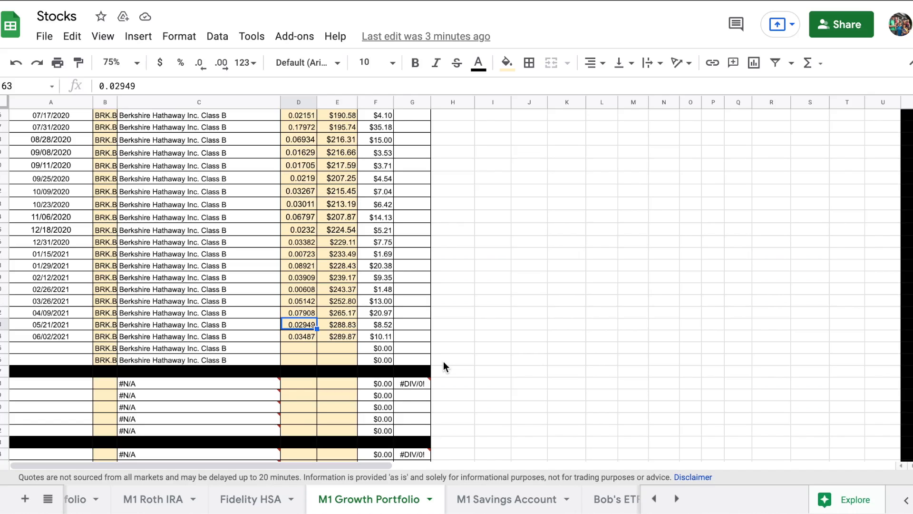
pyautogui.scroll(10, 443, 361)
pyautogui.scroll(15, 443, 361)
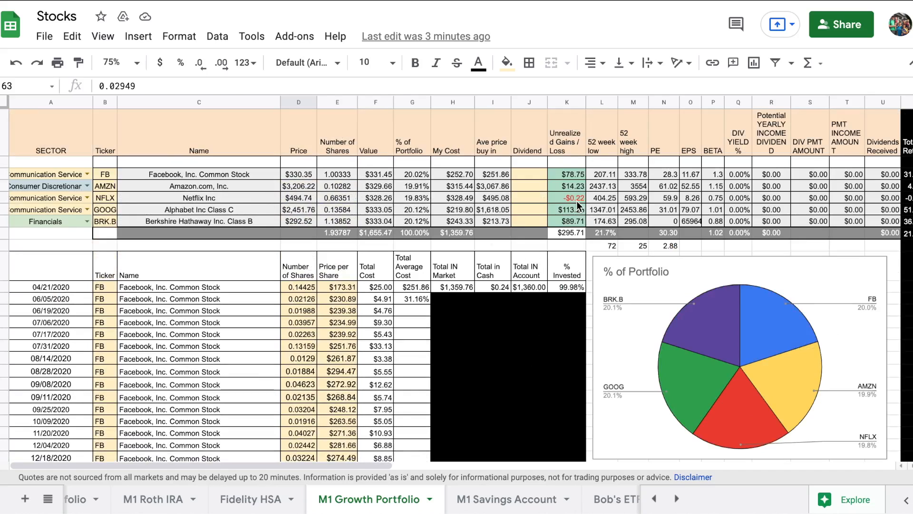
pyautogui.hscroll(2, 580, 205)
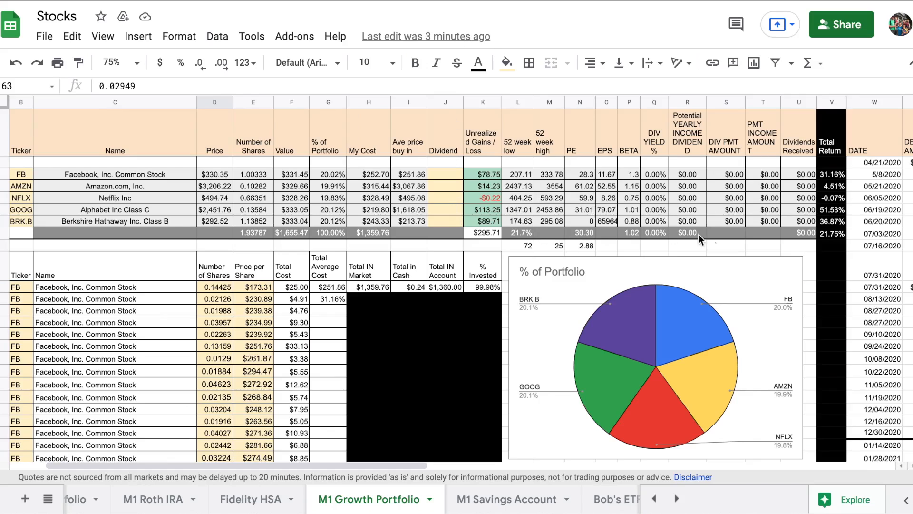
pyautogui.click(829, 234)
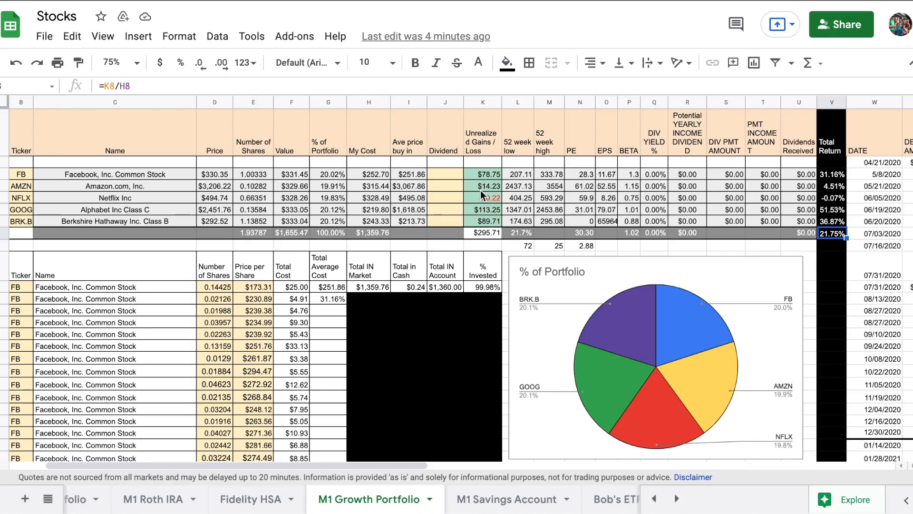
pyautogui.click(371, 232)
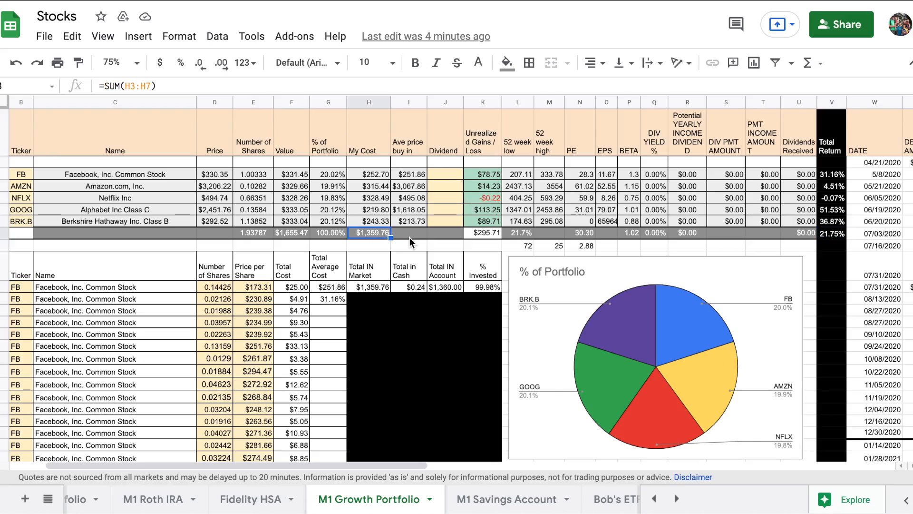
pyautogui.click(291, 233)
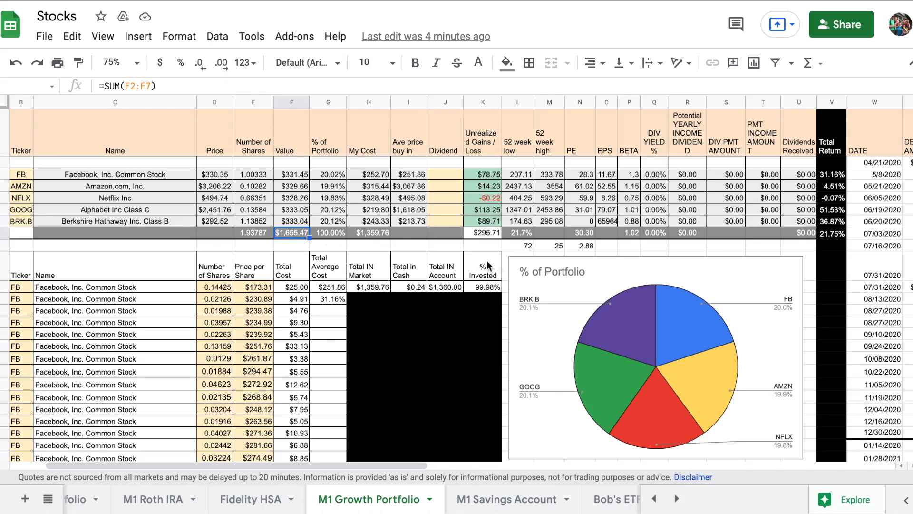
pyautogui.scroll(-3, 518, 264)
pyautogui.hscroll(5, 518, 263)
pyautogui.hscroll(5, 519, 263)
pyautogui.scroll(-1, 519, 263)
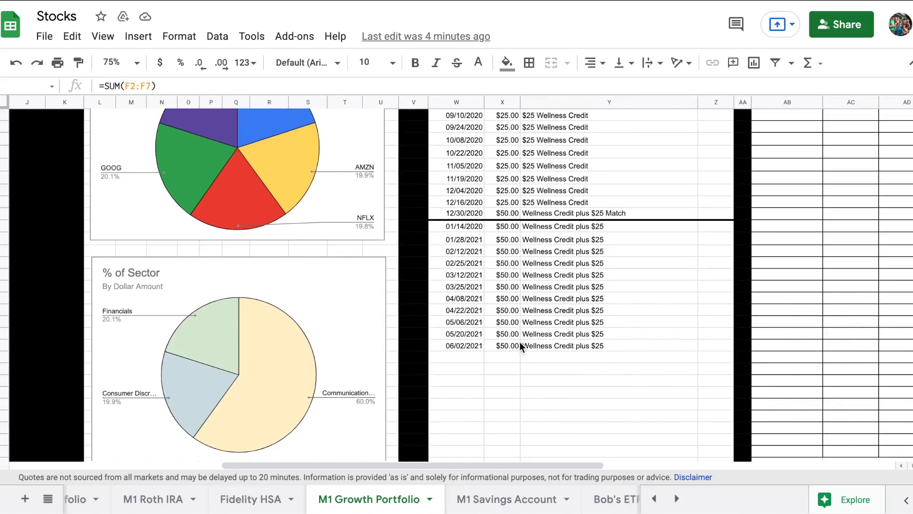
pyautogui.scroll(8, 519, 342)
# Recheck the 21.75% total return formula in V8 before viewing the deposit log.
pyautogui.click(418, 233)
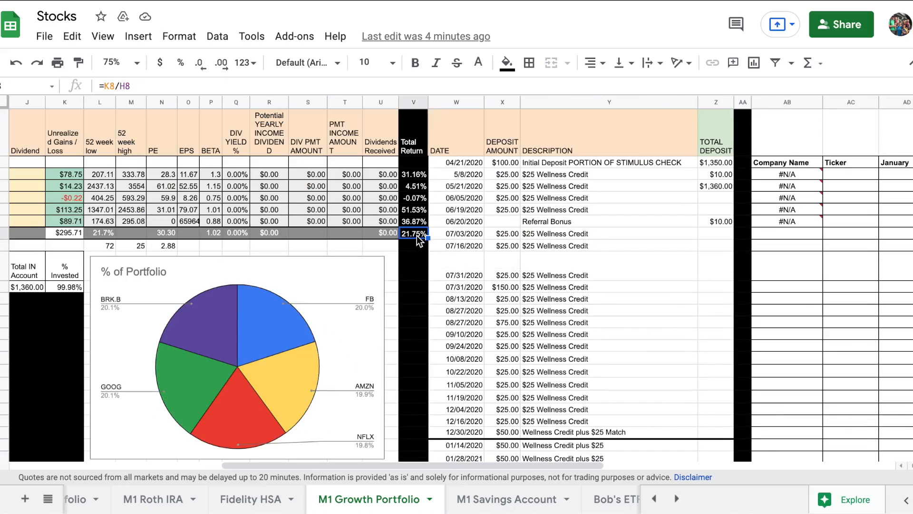
pyautogui.hscroll(-5, 502, 262)
pyautogui.hscroll(-3, 502, 262)
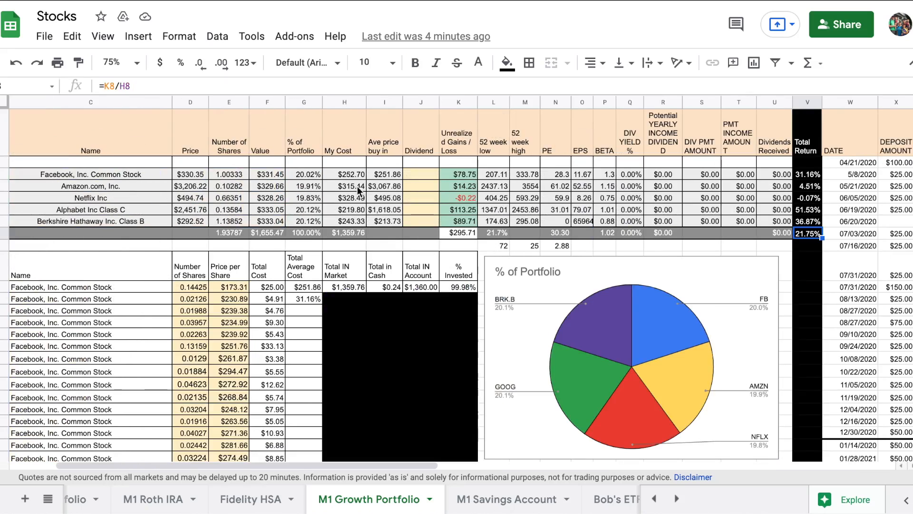
pyautogui.moveTo(190, 102)
pyautogui.hscroll(-3, 434, 252)
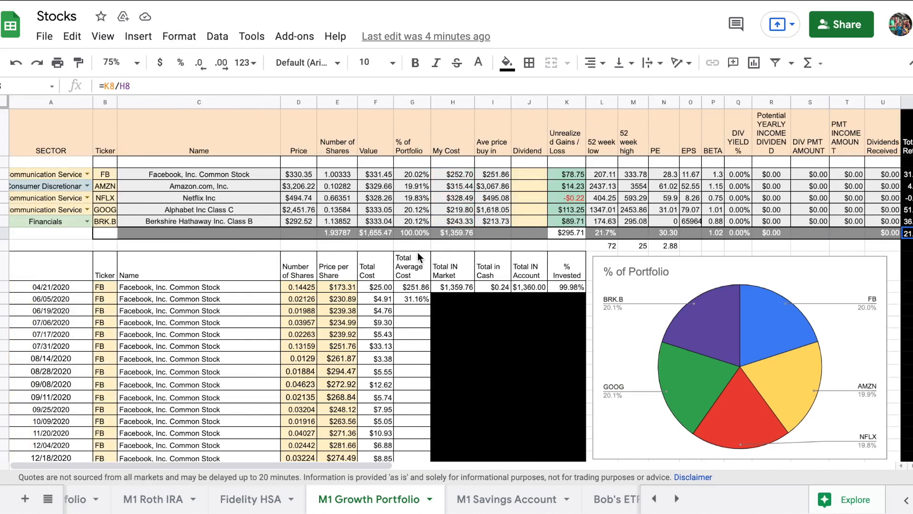
pyautogui.hscroll(3, 417, 252)
pyautogui.hscroll(5, 418, 252)
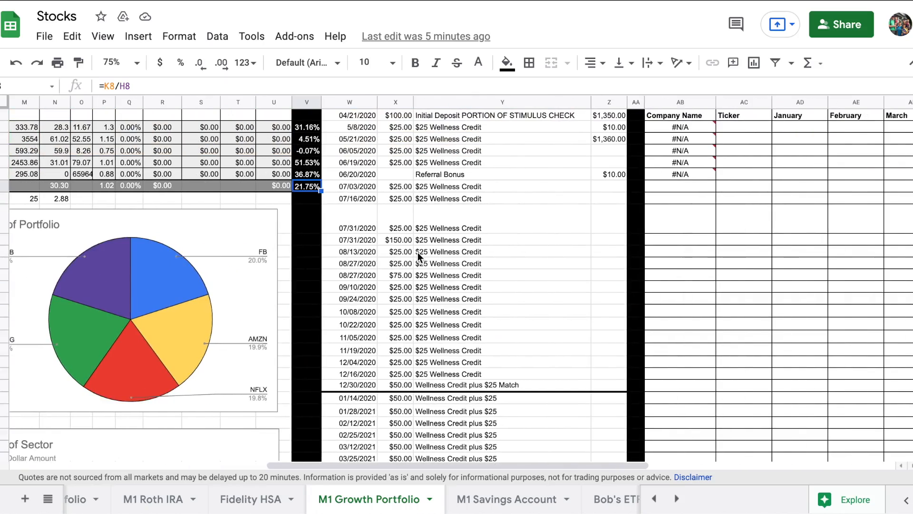
# Inspect the Referral Bonus deposit entry and its $10.00 amount.
pyautogui.click(471, 176)
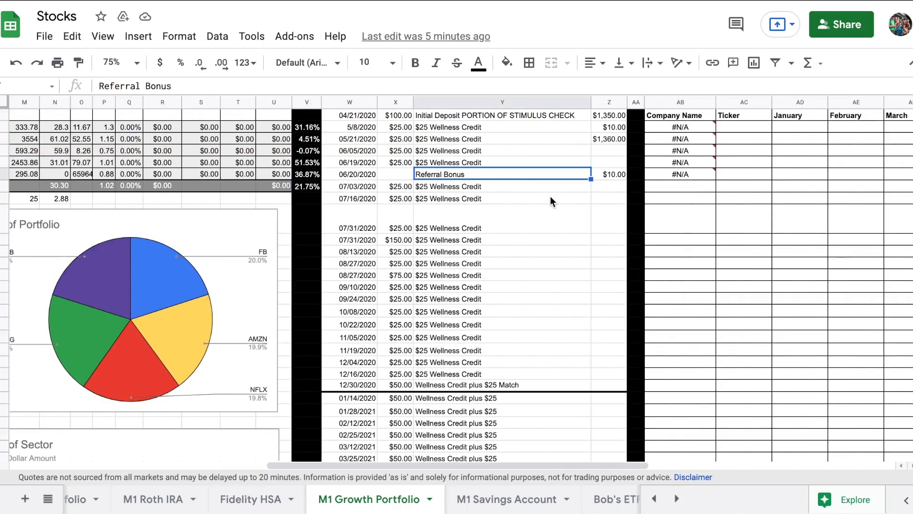
pyautogui.click(614, 175)
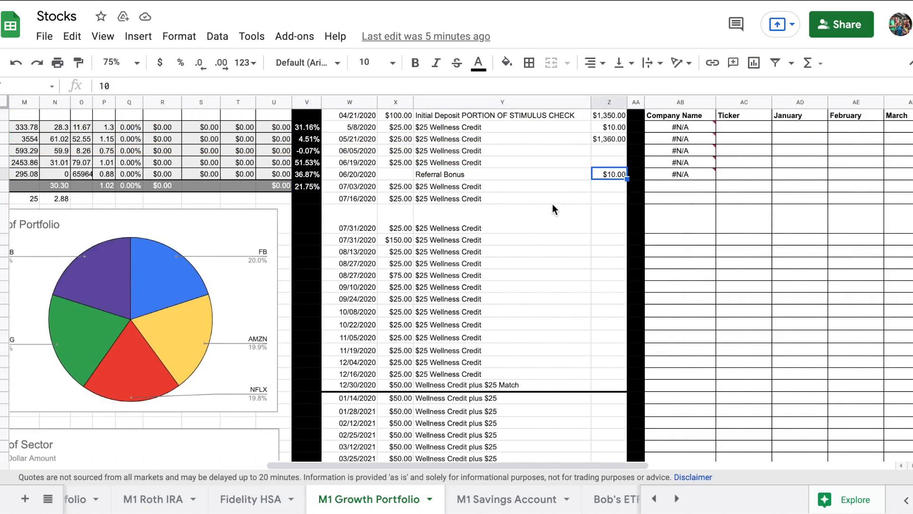
pyautogui.hscroll(-8, 551, 204)
pyautogui.scroll(2, 552, 205)
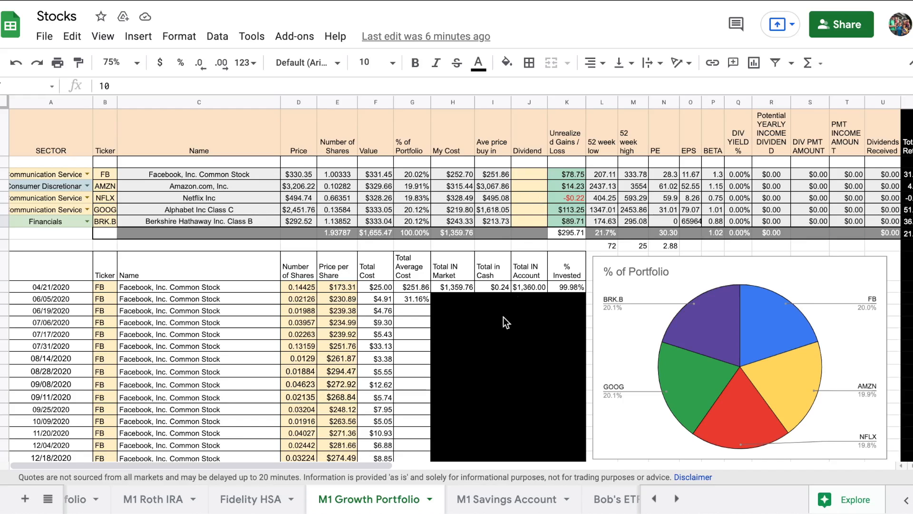
pyautogui.scroll(2, 234, 499)
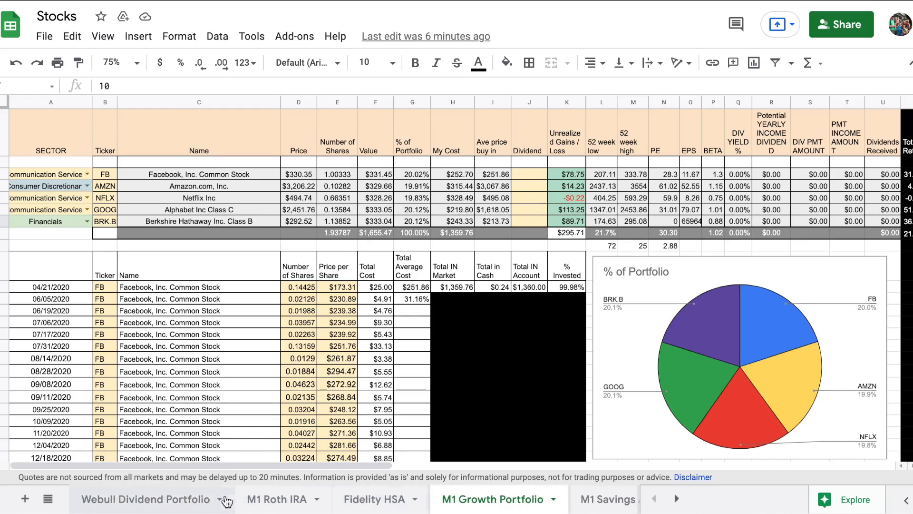
pyautogui.click(172, 501)
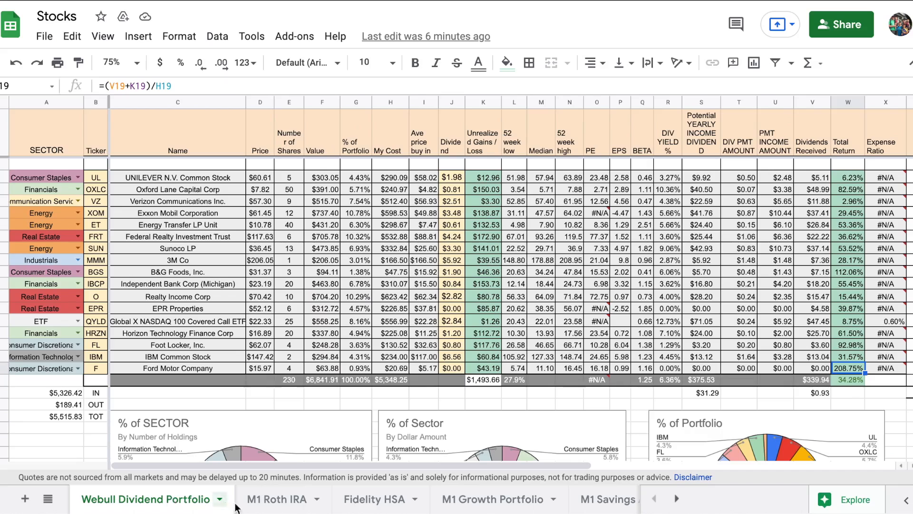
pyautogui.click(272, 505)
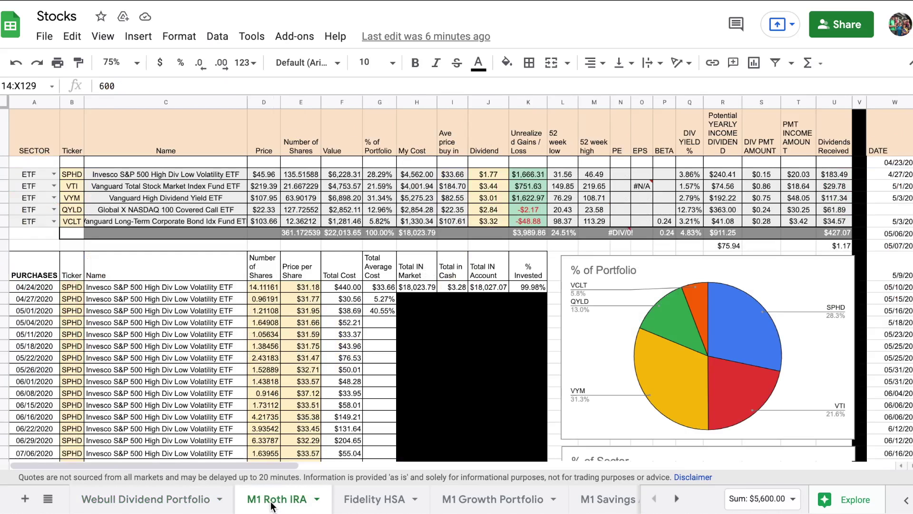
pyautogui.click(383, 504)
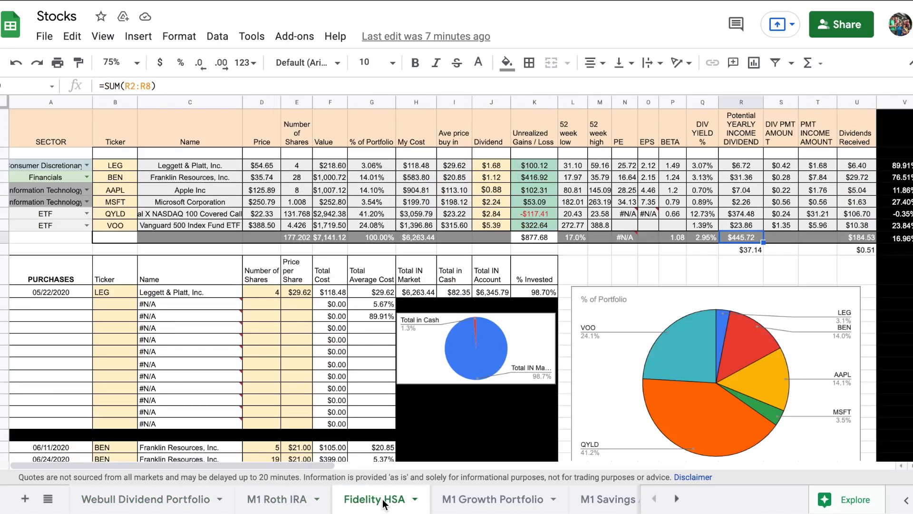
pyautogui.click(488, 504)
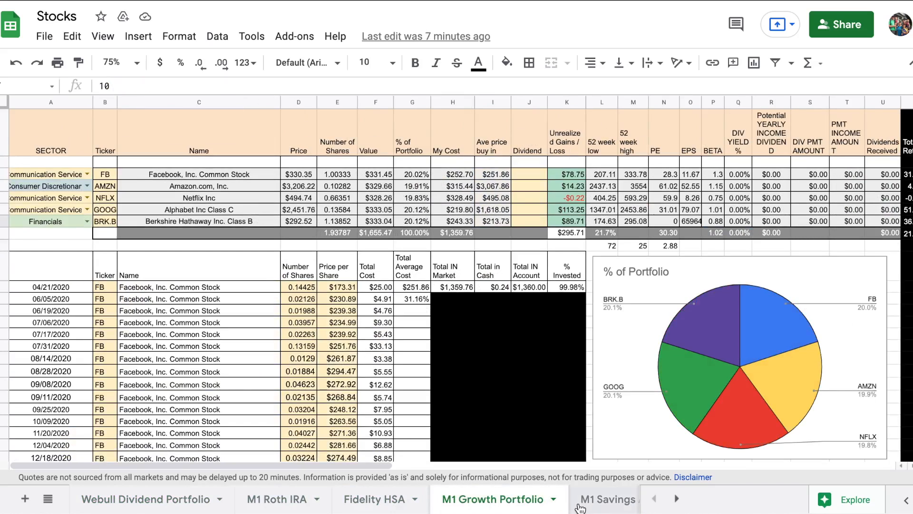
pyautogui.hscroll(5, 581, 503)
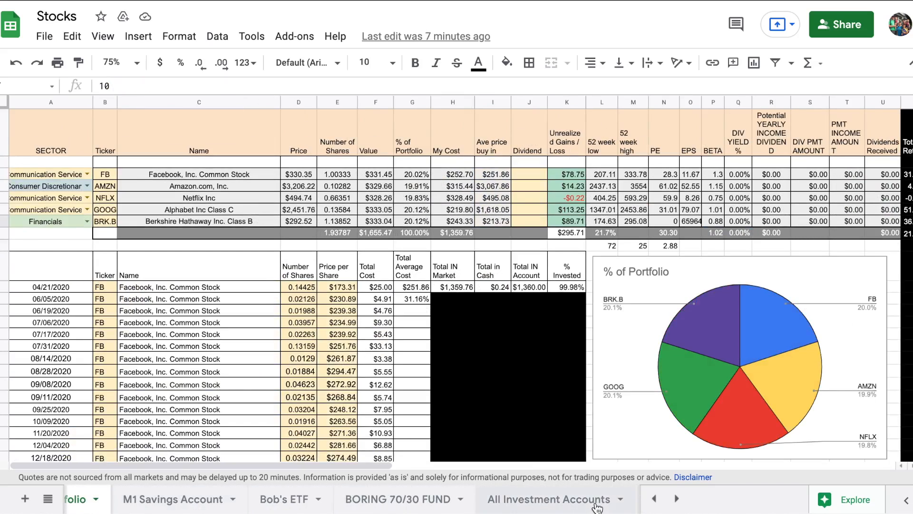